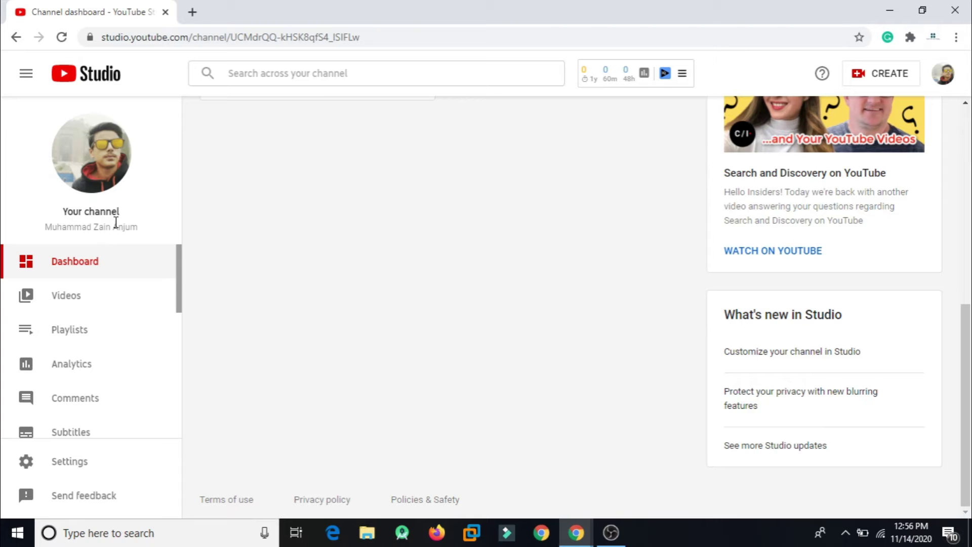
Open the channel's Monetization page to check its eligibility status
scroll(121, 308, down, 5)
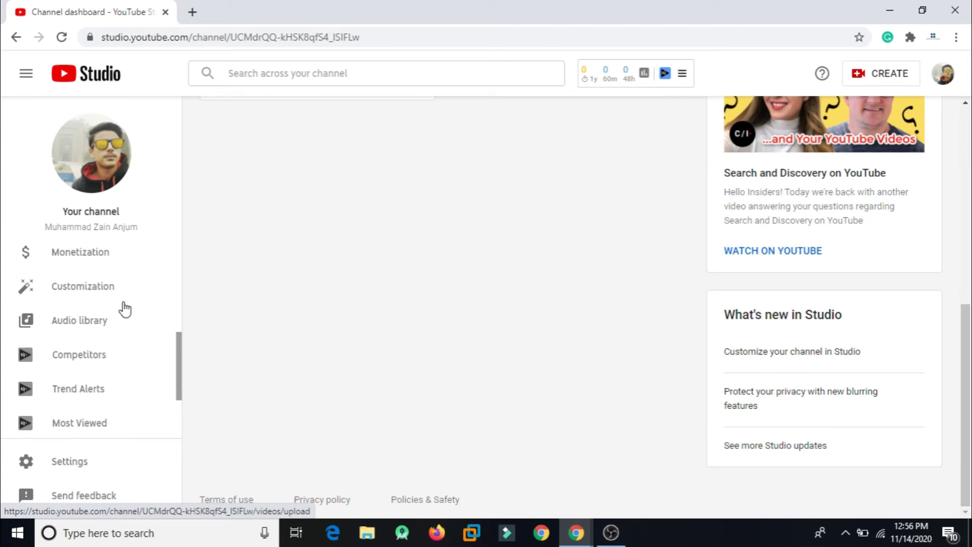
scroll(130, 287, up, 5)
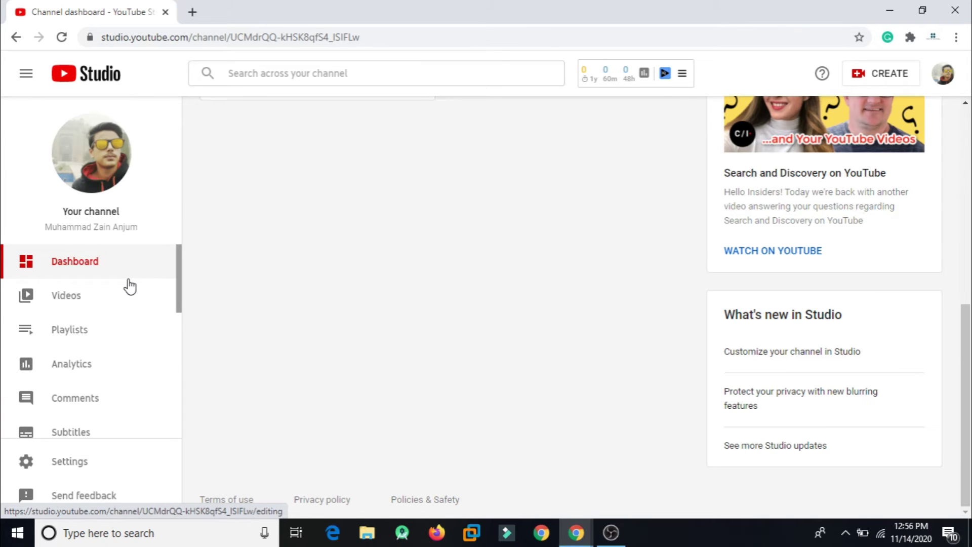
scroll(113, 332, down, 3)
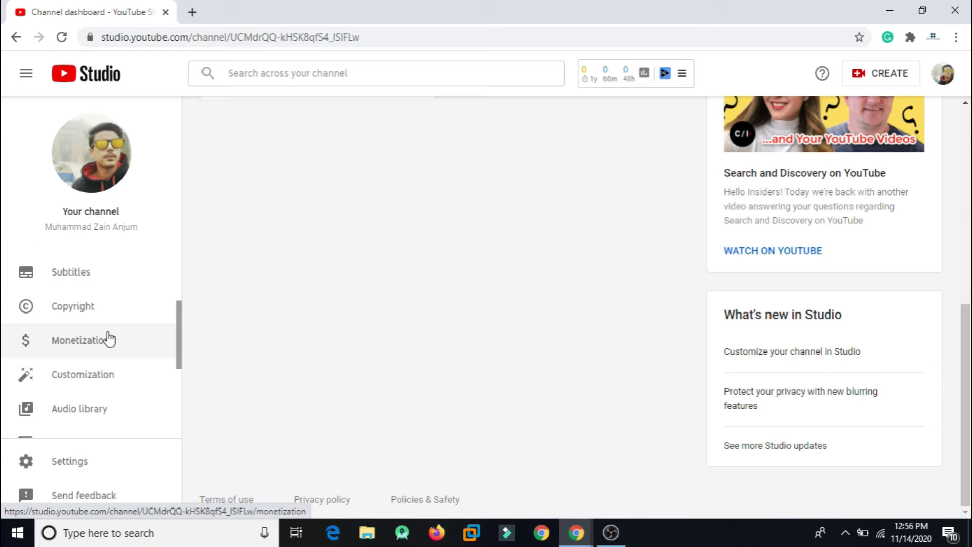
click(81, 340)
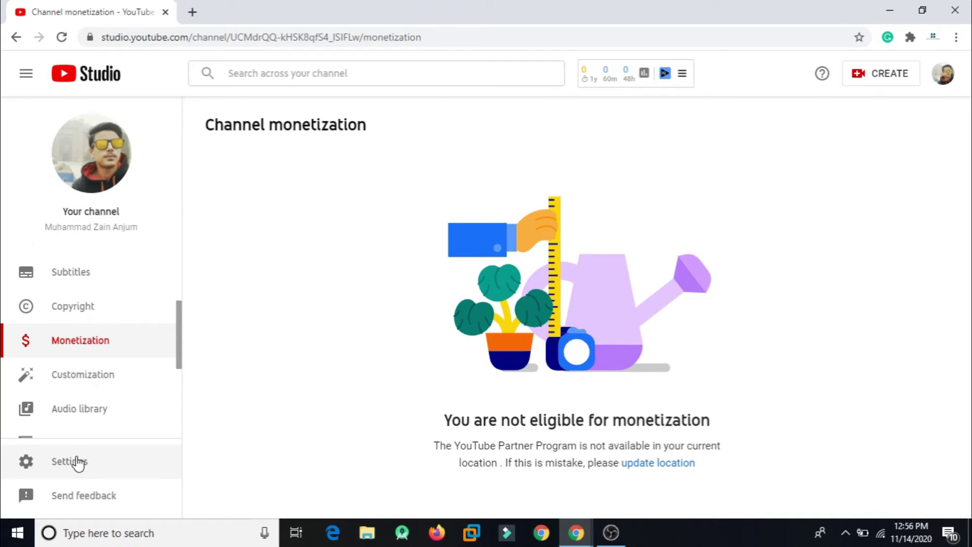
Set the country of residence to Pakistan in the basic info of the channel settings
click(100, 467)
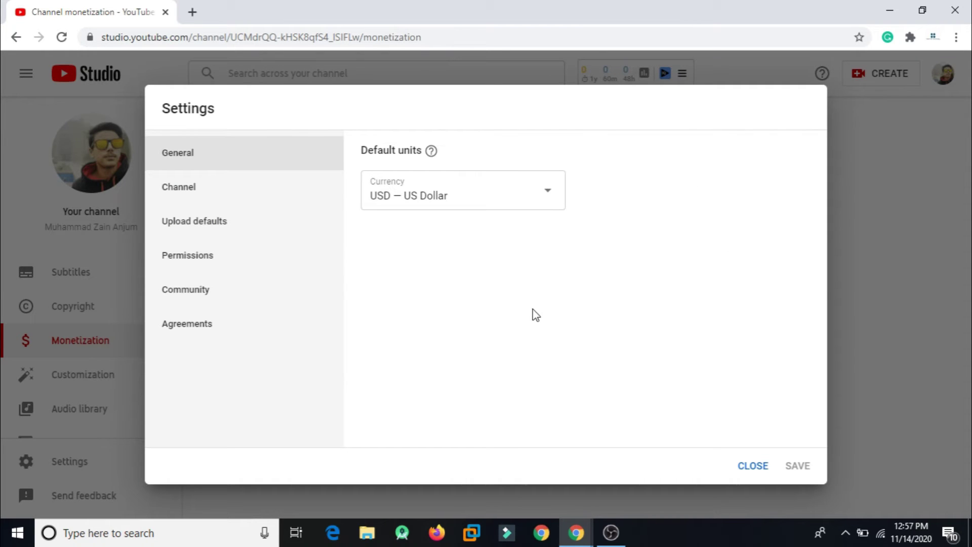
click(248, 191)
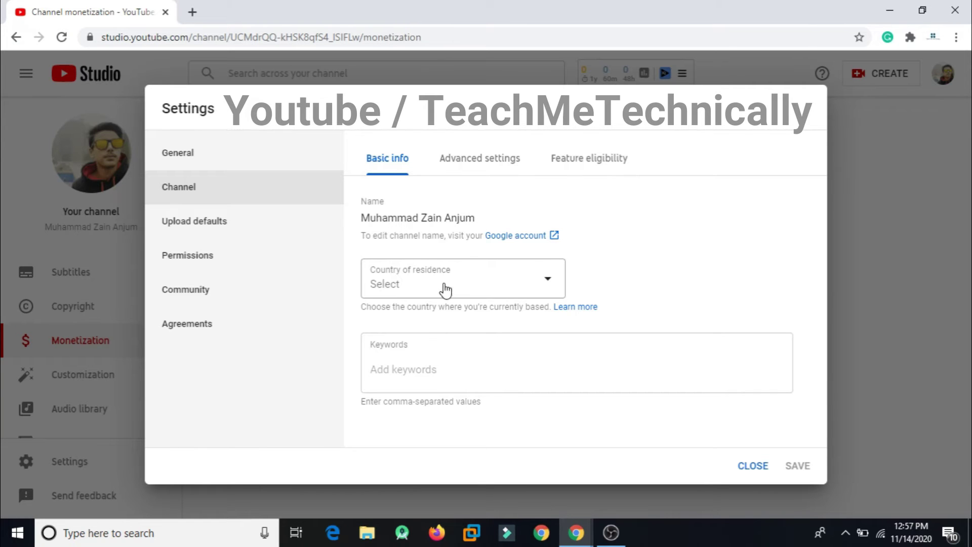
click(549, 284)
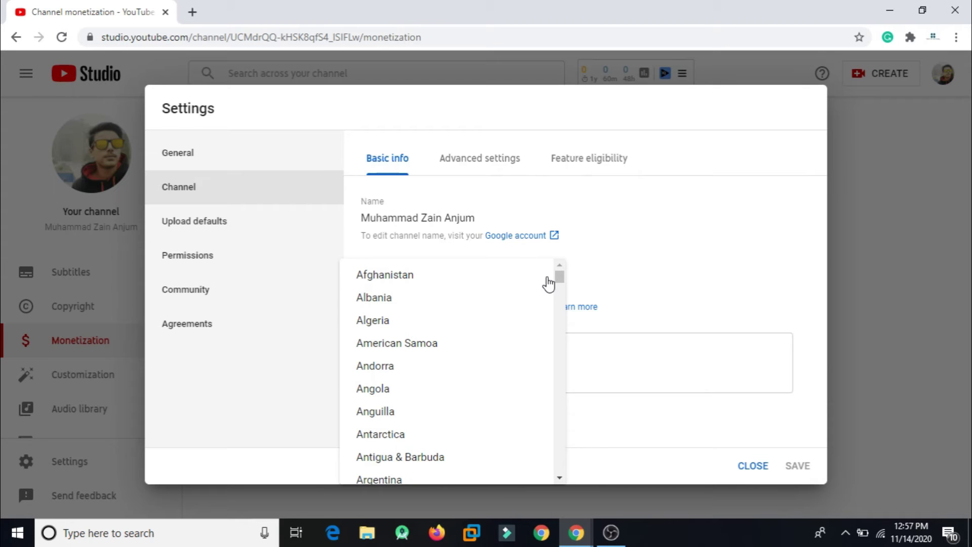
drag(560, 282, 563, 310)
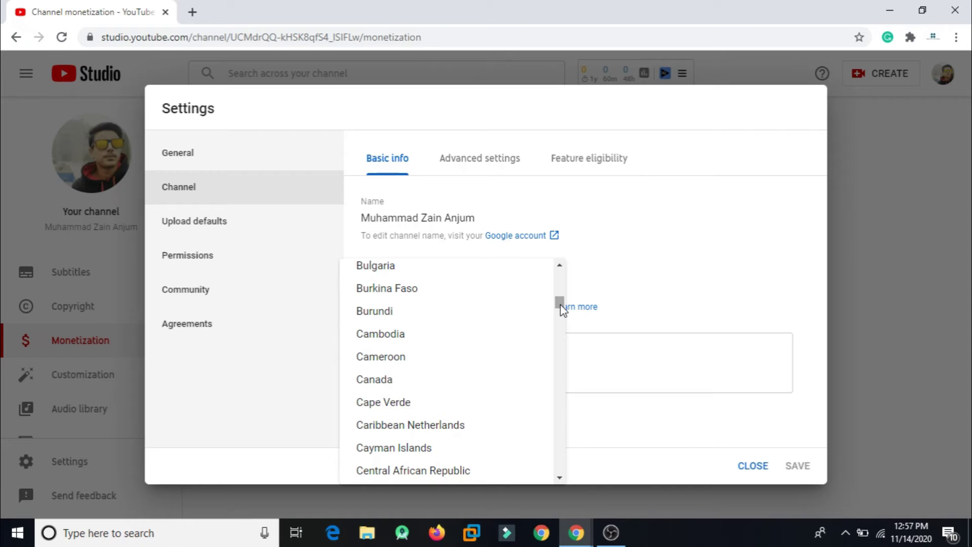
drag(561, 306, 569, 412)
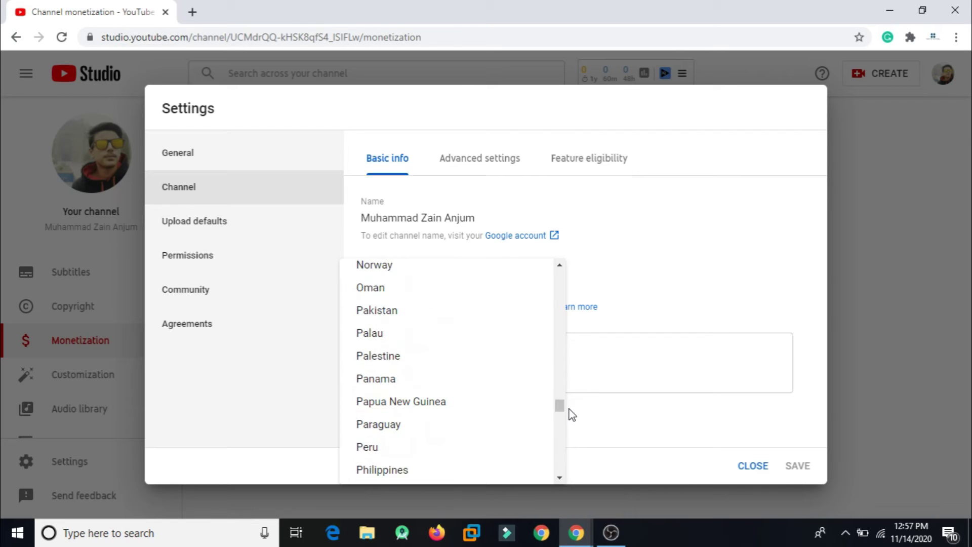
click(429, 312)
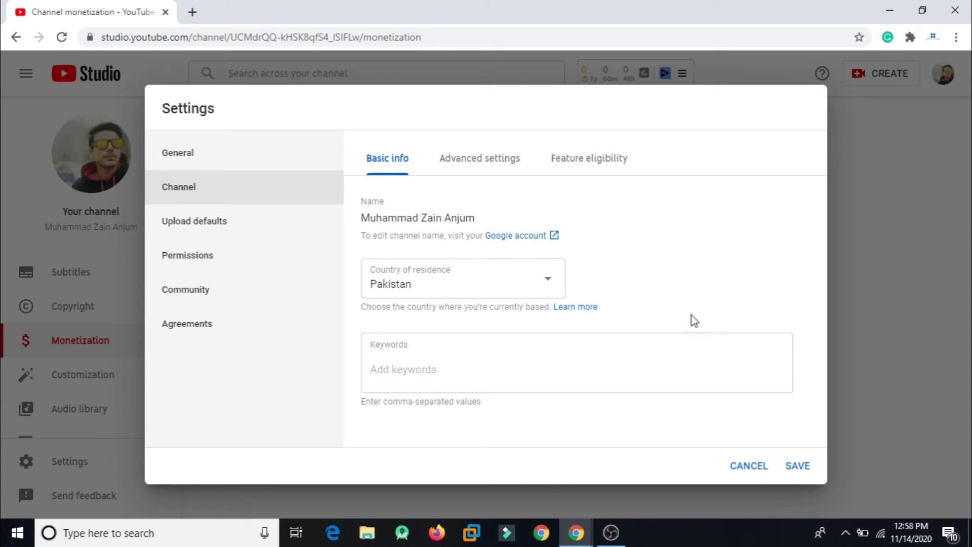
Add three channel keywords: the channel owner's full name, the first two parts of it, and the last two parts
click(433, 363)
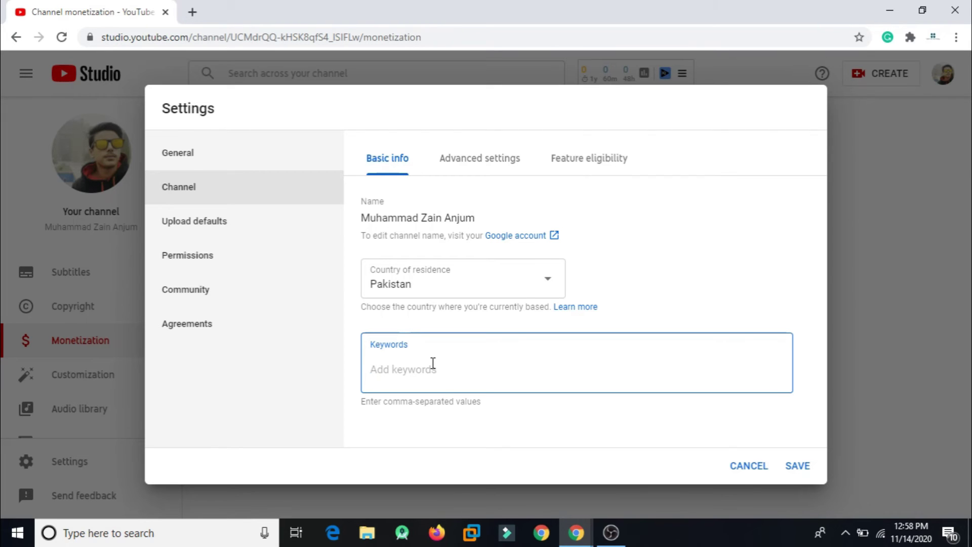
text(Muhammad Zain Anjum)
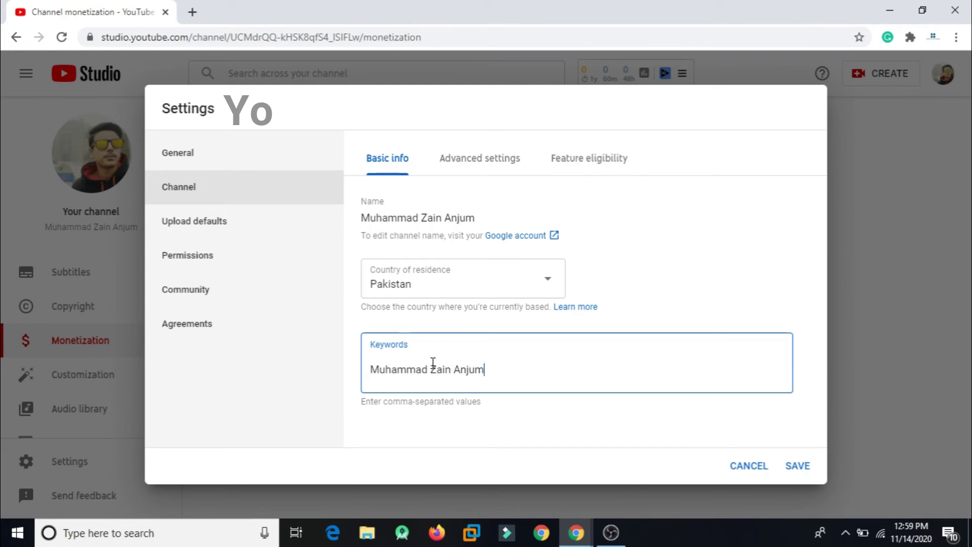
key(Return)
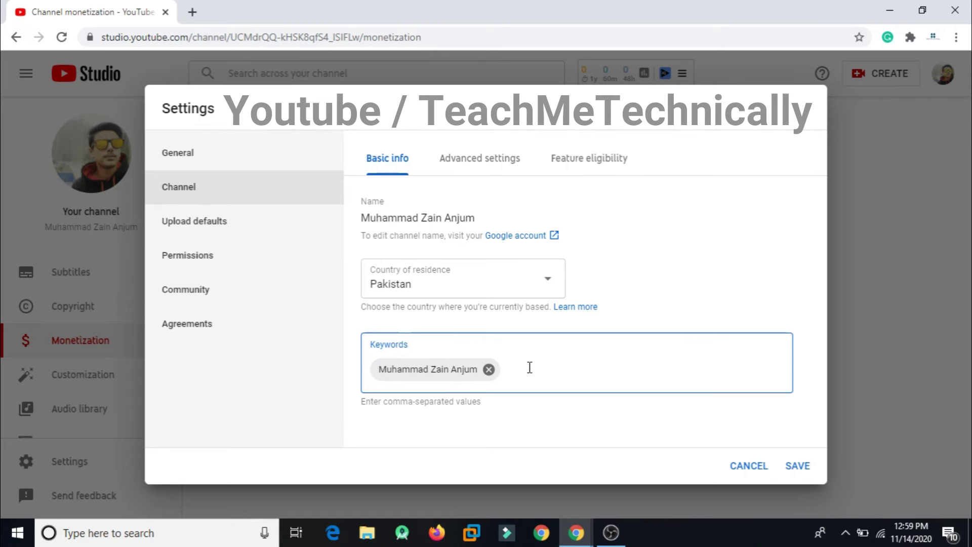
text(Muha)
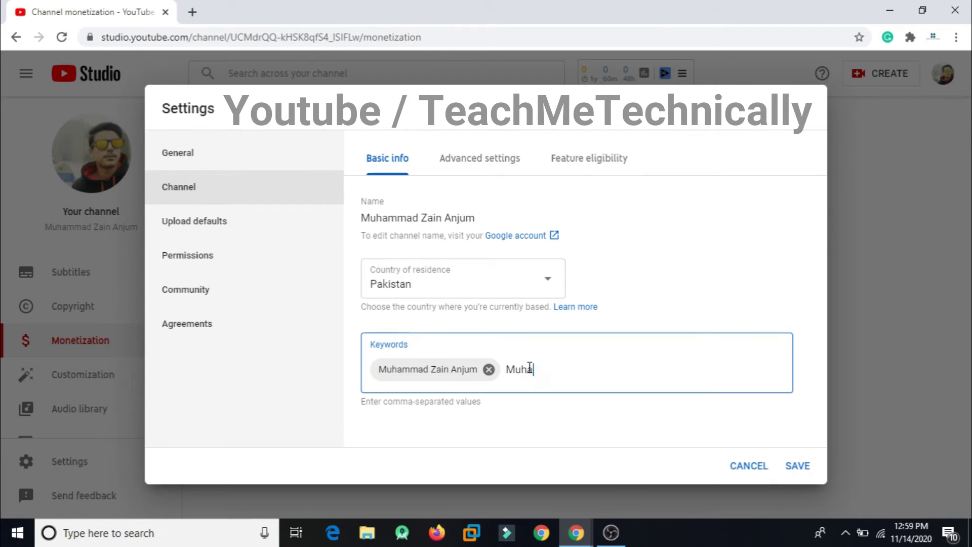
text(mmad )
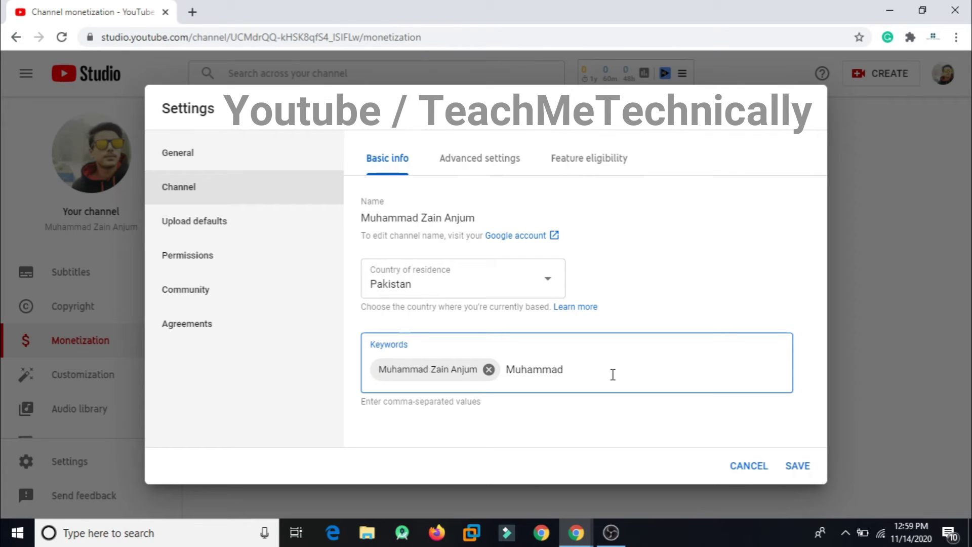
text(Zain)
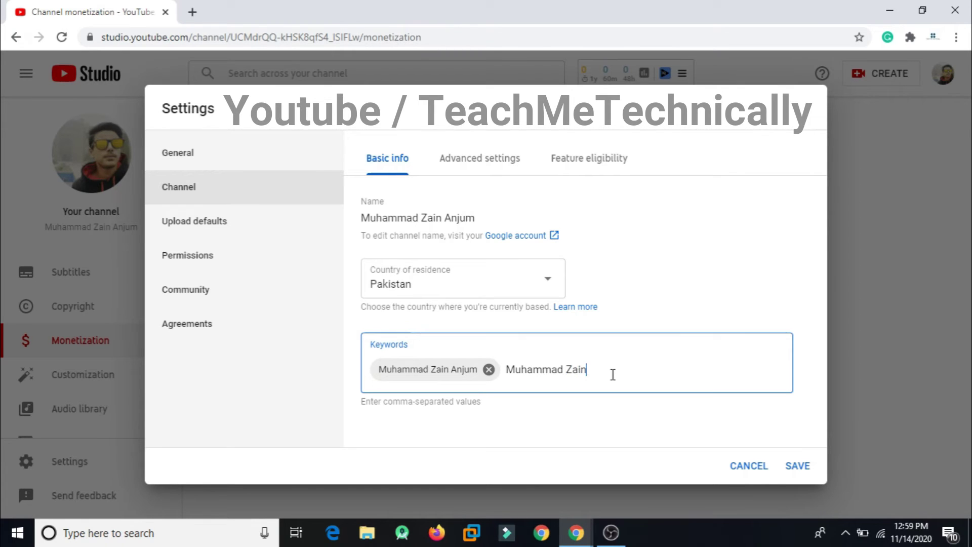
key(Return)
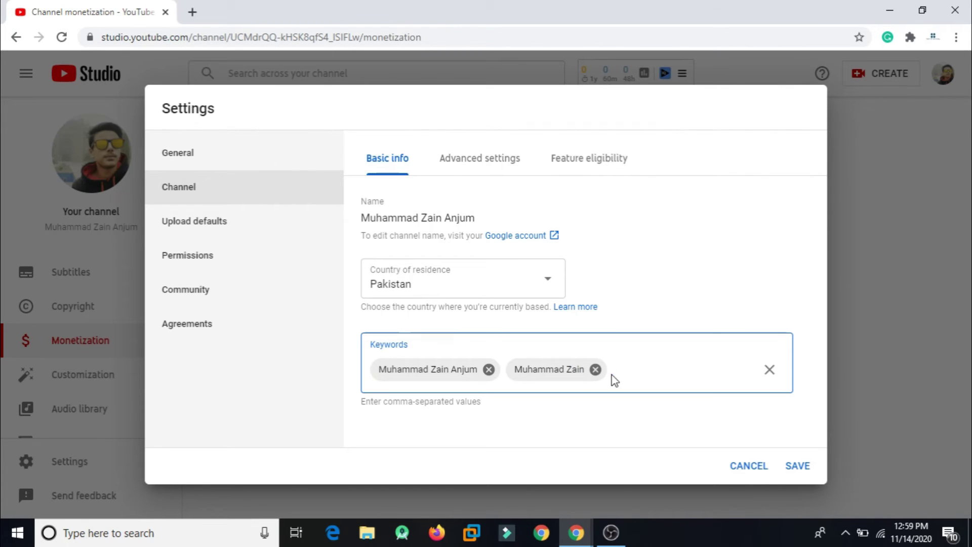
text(Zain Anjum)
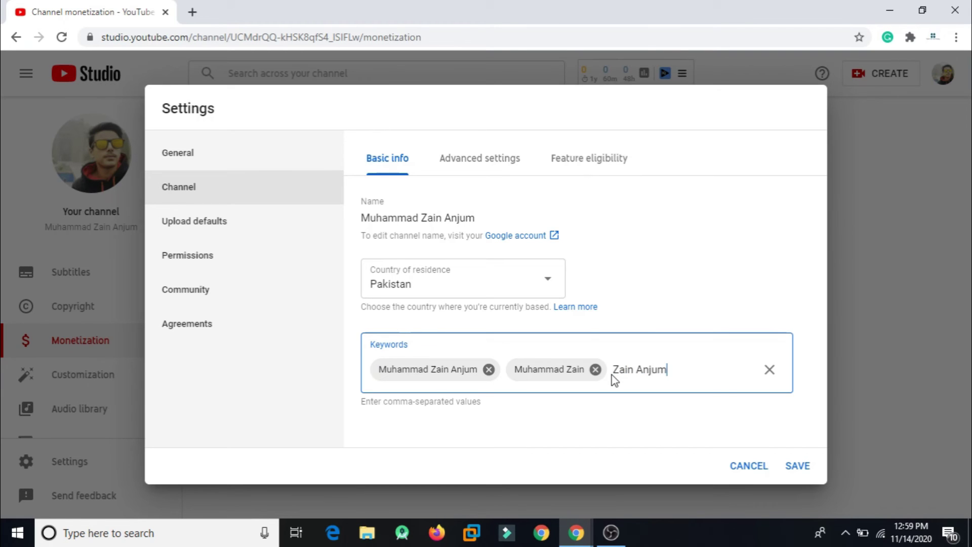
key(Return)
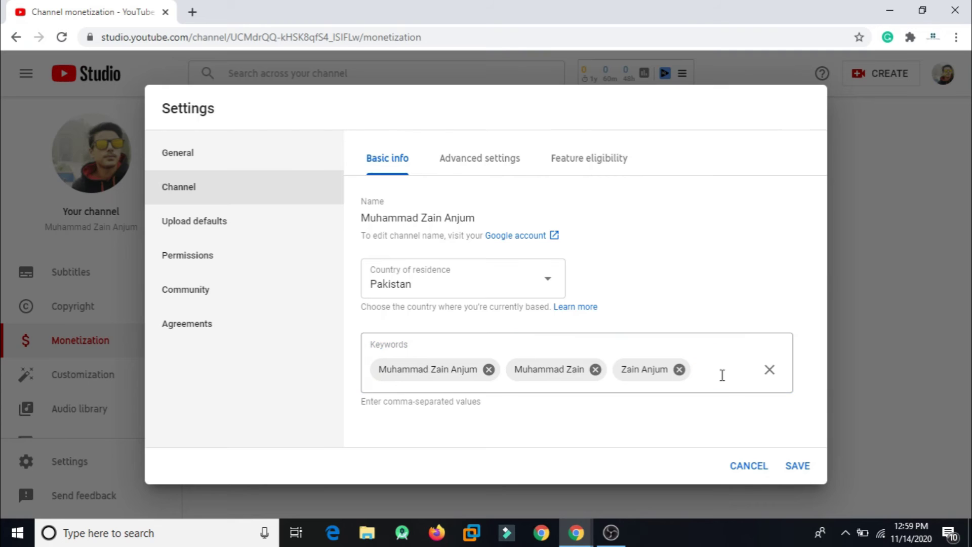
Add the keywords Vlogs, TeachMeTechnically and Teach Me Technically, and save the channel settings
text(Vlogs)
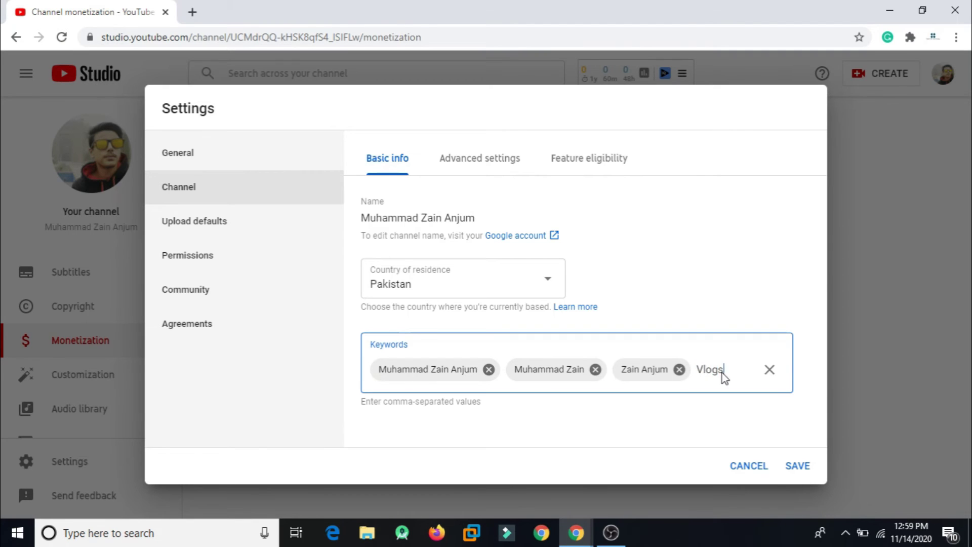
key(Return)
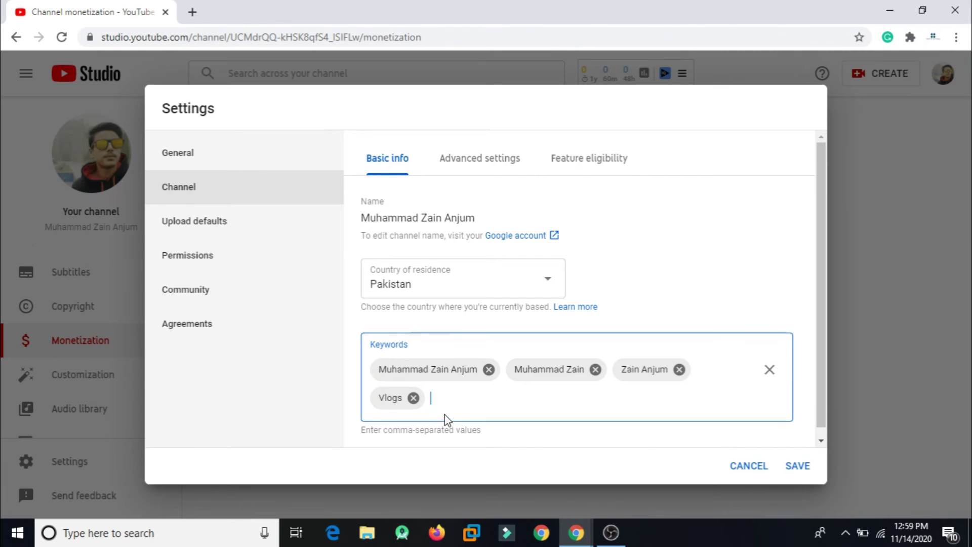
text(Teach)
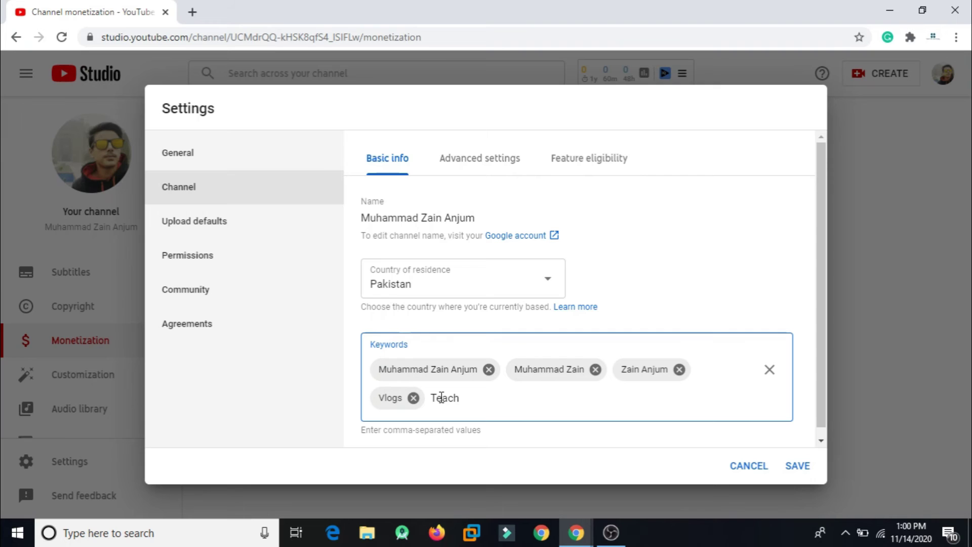
text(Me Technically)
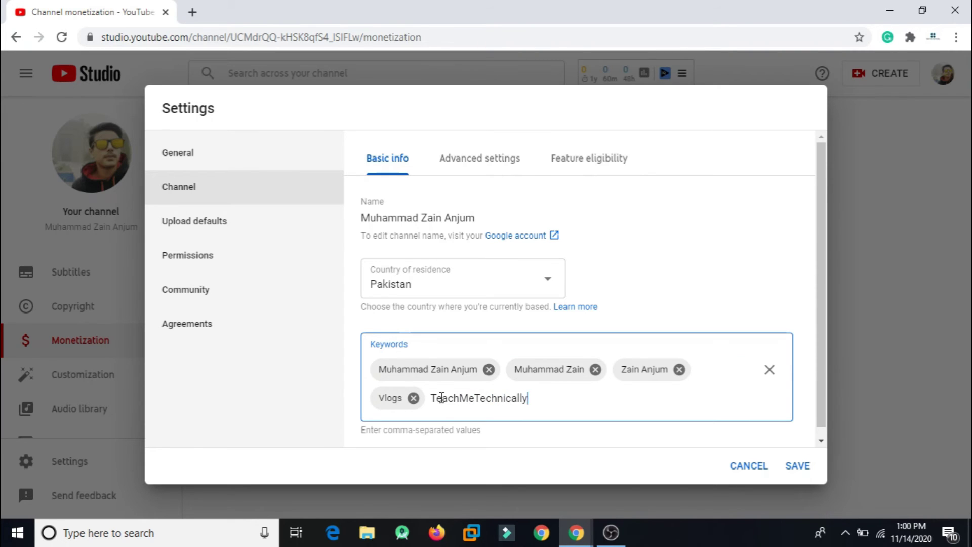
key(Return)
text(Teach Me Technically)
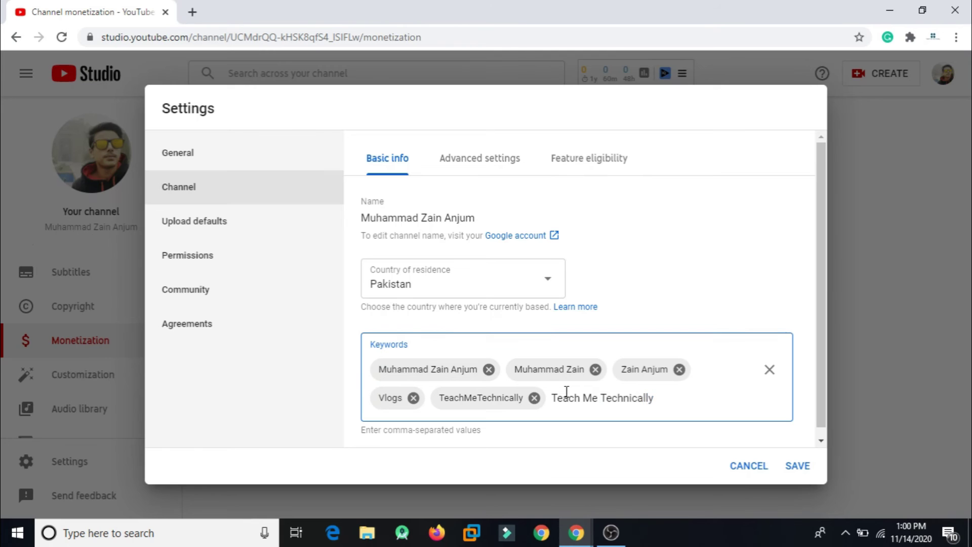
key(Return)
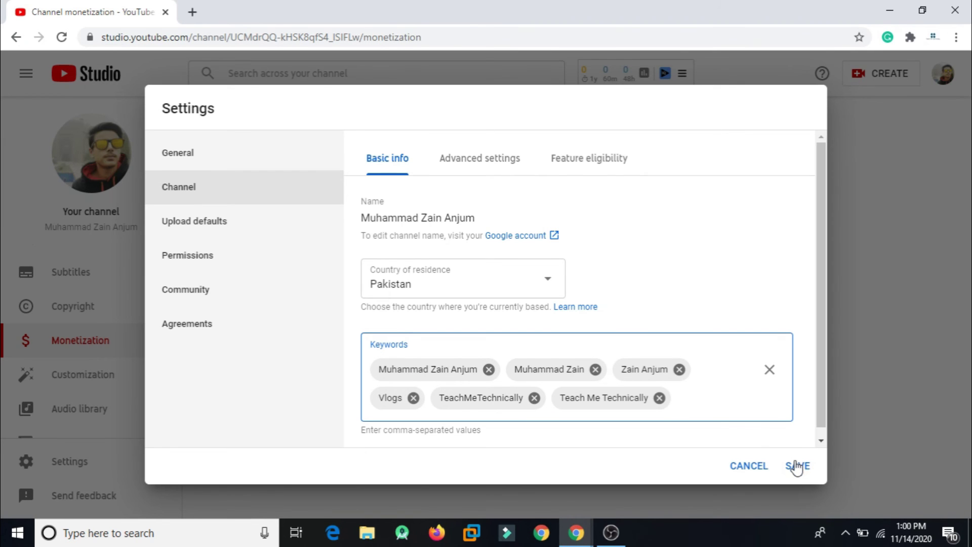
click(802, 469)
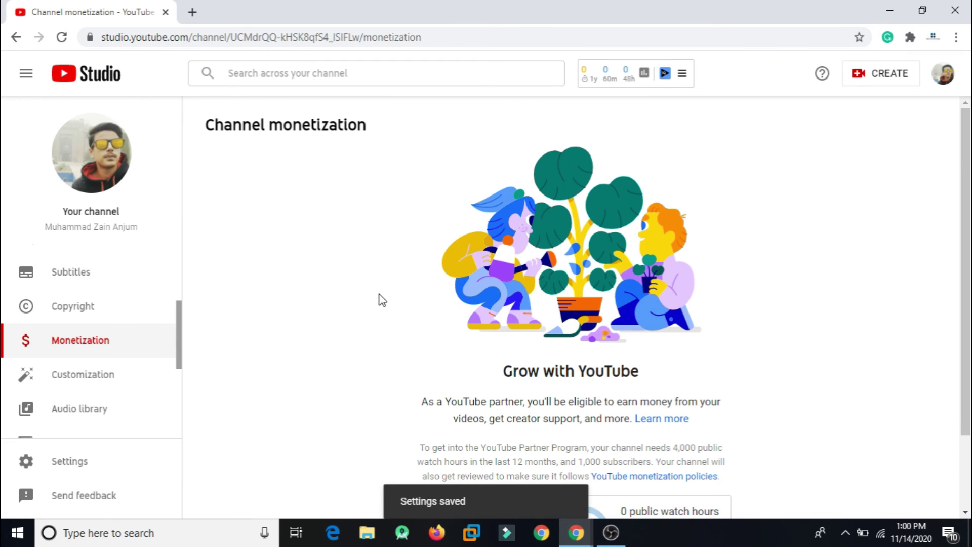
Examine the subscriber and watch-hour requirements on the Channel monetization page, and minimize the browser window
scroll(383, 300, down, 2)
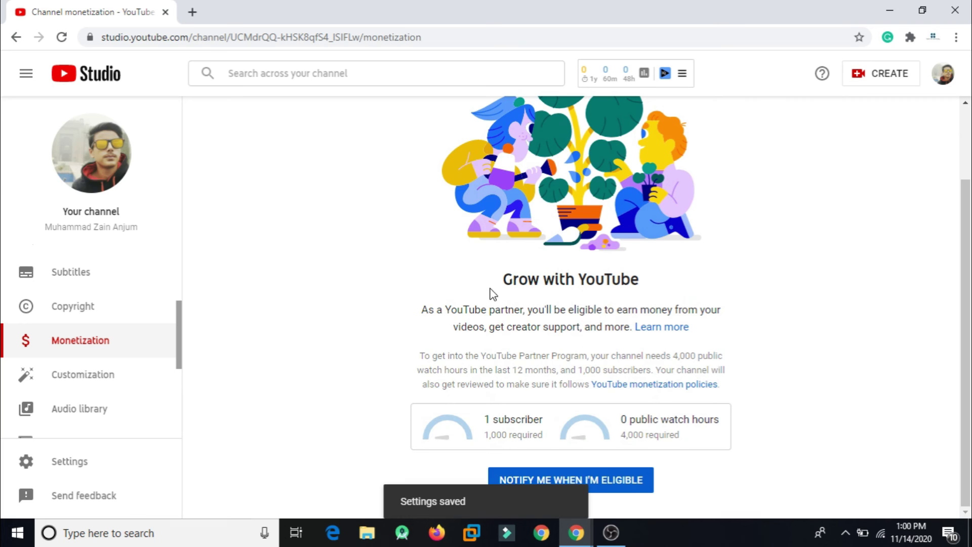
scroll(698, 277, up, 1)
scroll(698, 274, up, 1)
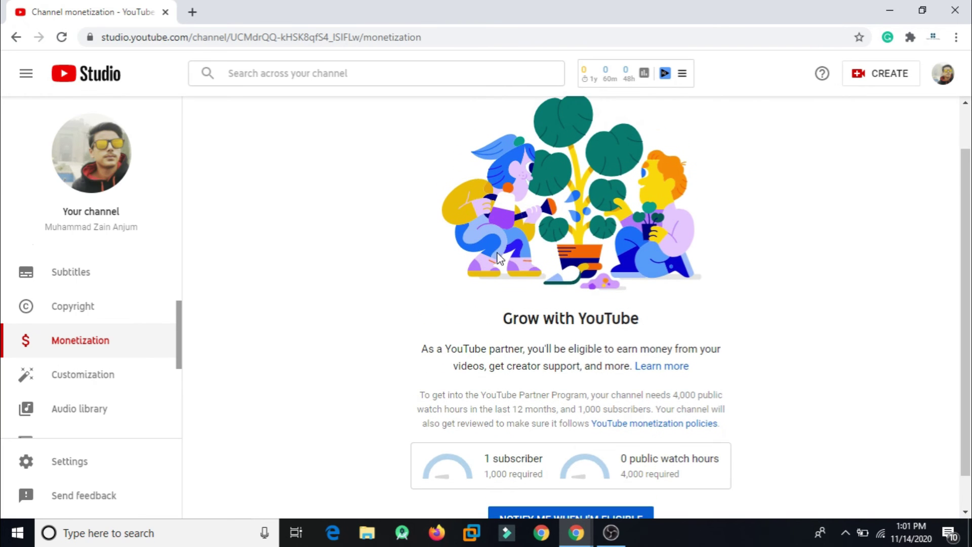
scroll(271, 192, down, 2)
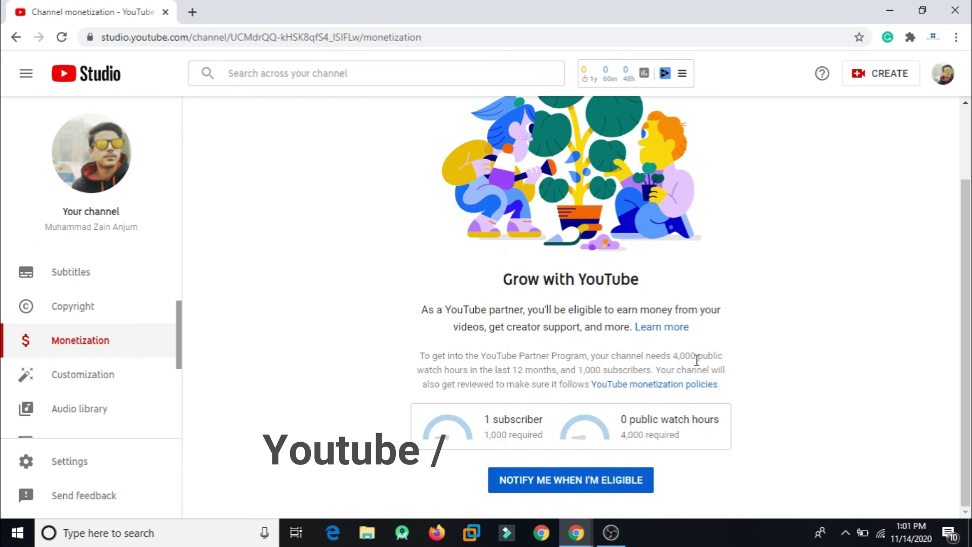
scroll(725, 205, up, 1)
scroll(725, 205, up, 1)
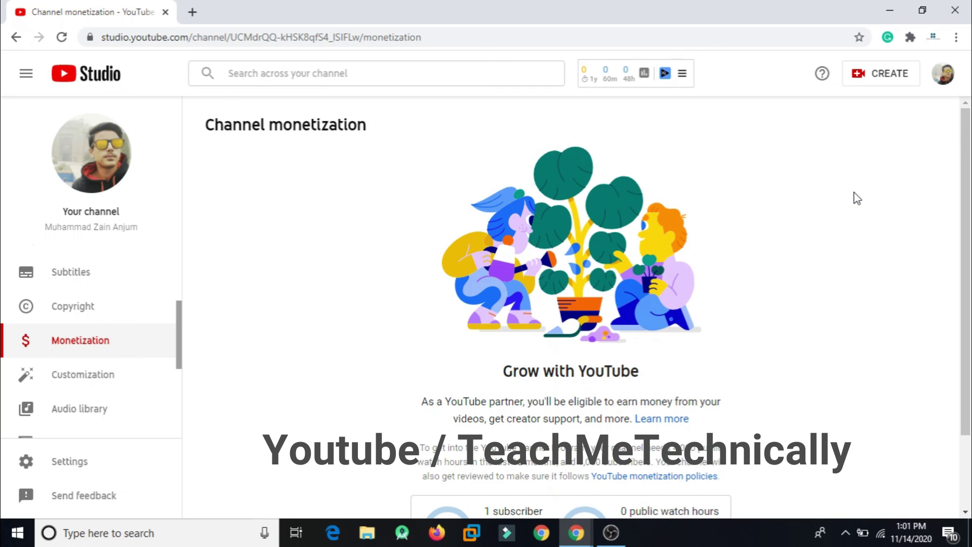
click(884, 9)
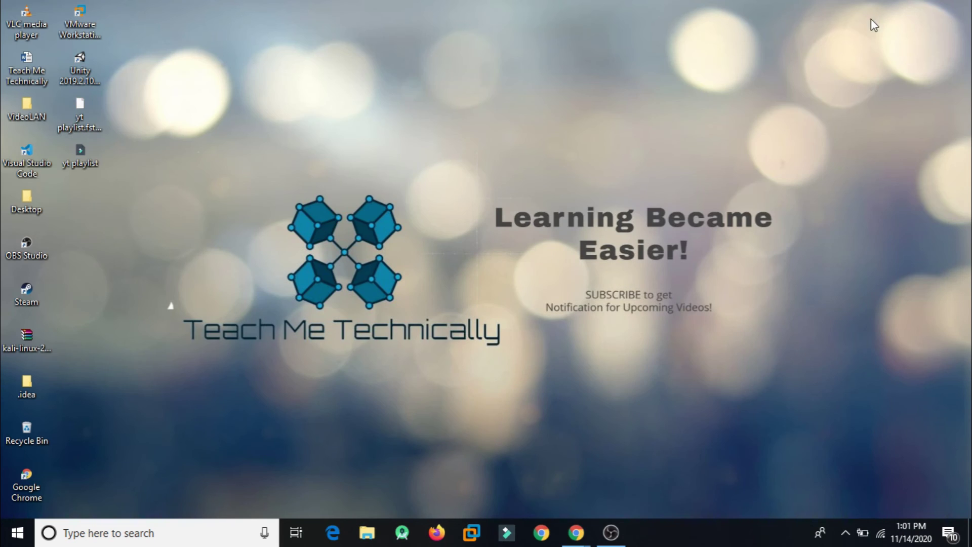